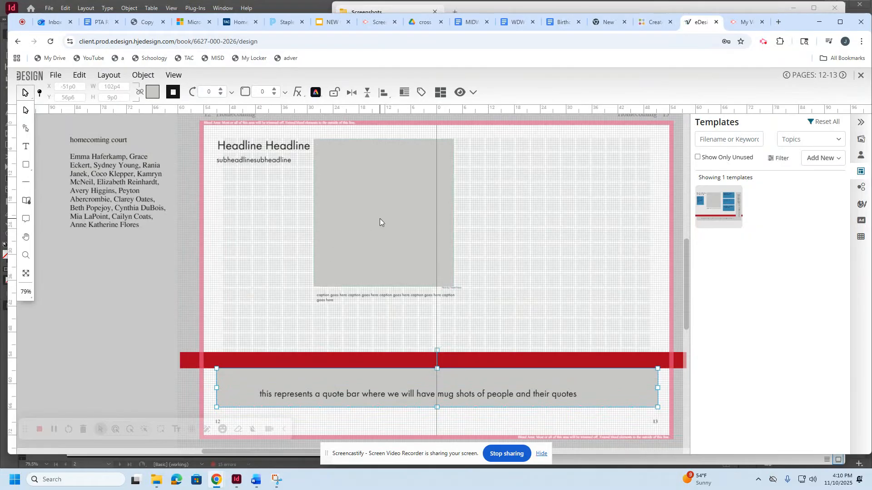
Move the large gray photo box onto the right page and enlarge it to 43p0 by 38p0, extending it across the gutter.
drag(380, 219, 502, 218)
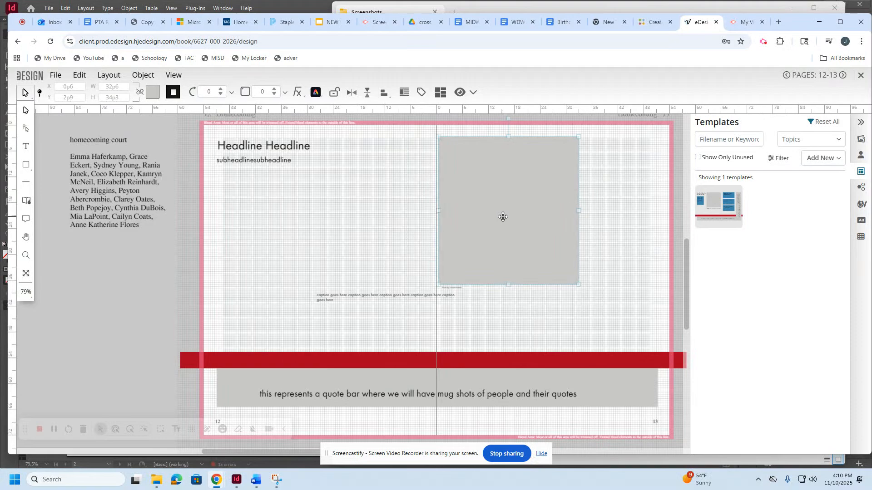
drag(578, 286, 590, 301)
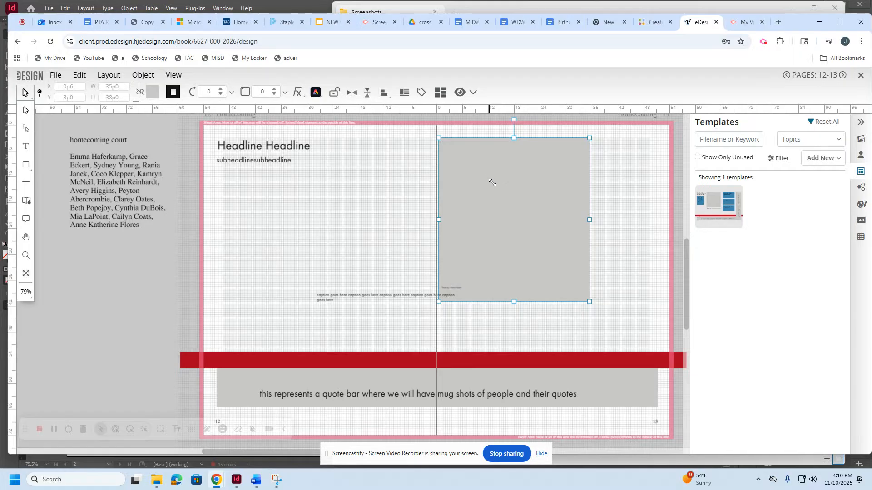
drag(446, 221, 405, 217)
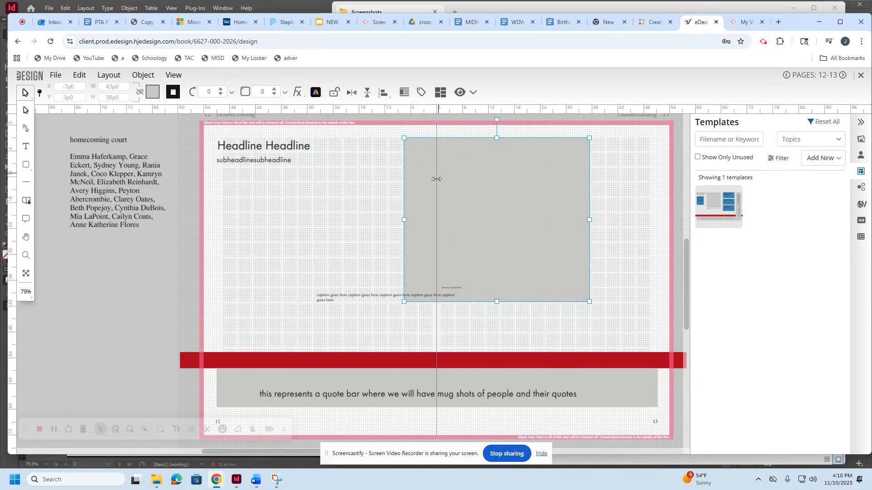
mouse_move(404, 221)
mouse_down()
mouse_move(434, 220)
mouse_move(404, 221)
mouse_up()
Lower the main photo box's top edge to Y 3p6, giving it a height of 37p6.
key(ctrl+=)
key(ctrl+=)
key(ctrl+=)
key(ctrl+=)
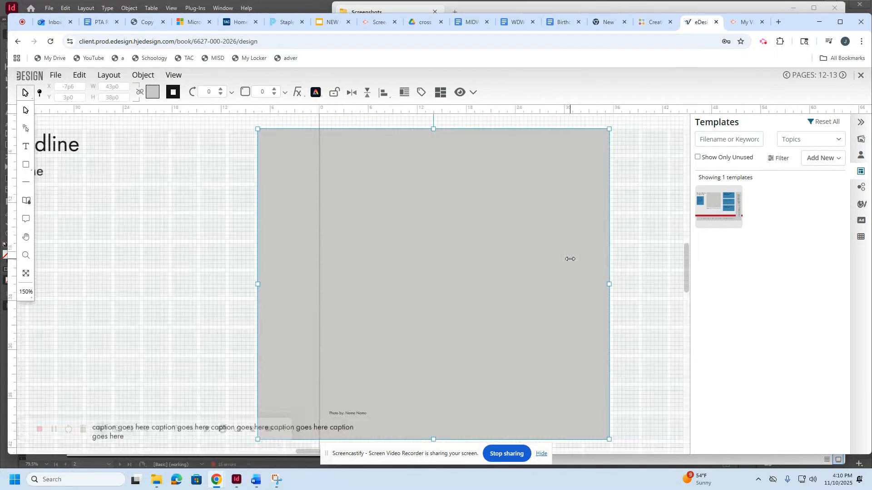
mouse_move(257, 130)
mouse_down()
mouse_move(284, 141)
mouse_move(258, 137)
mouse_up()
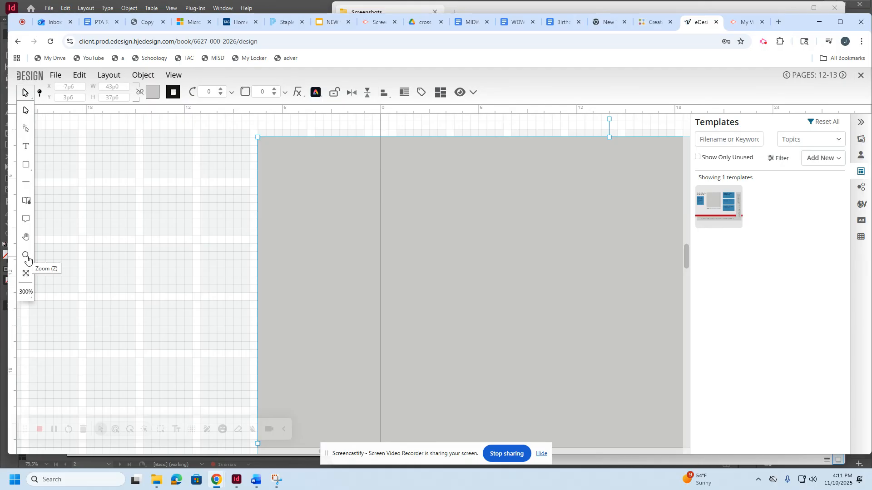
click(27, 293)
click(44, 249)
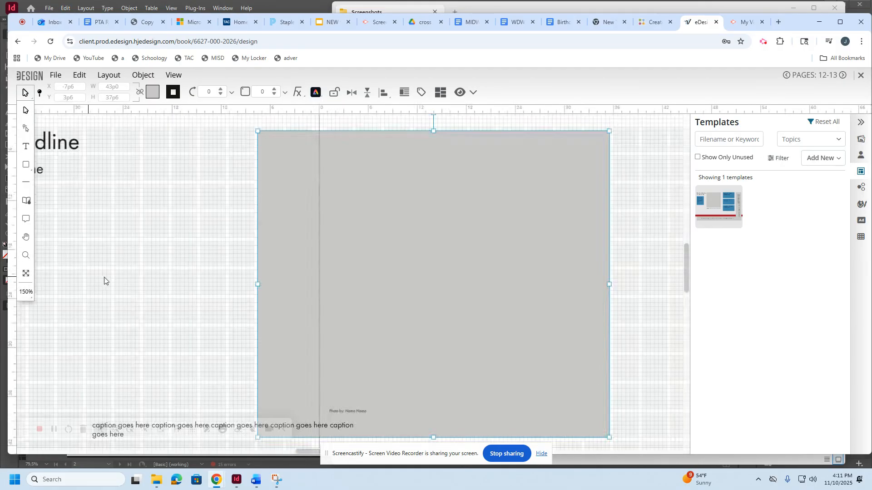
click(143, 283)
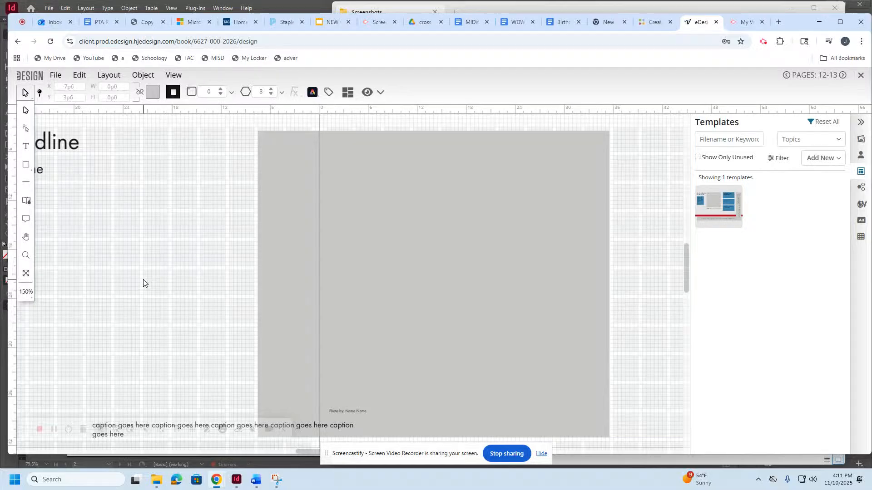
Shift the headline and subheadline inward to the first grid column, with the subheadline closer beneath the headline.
key(ctrl+minus)
key(ctrl+minus)
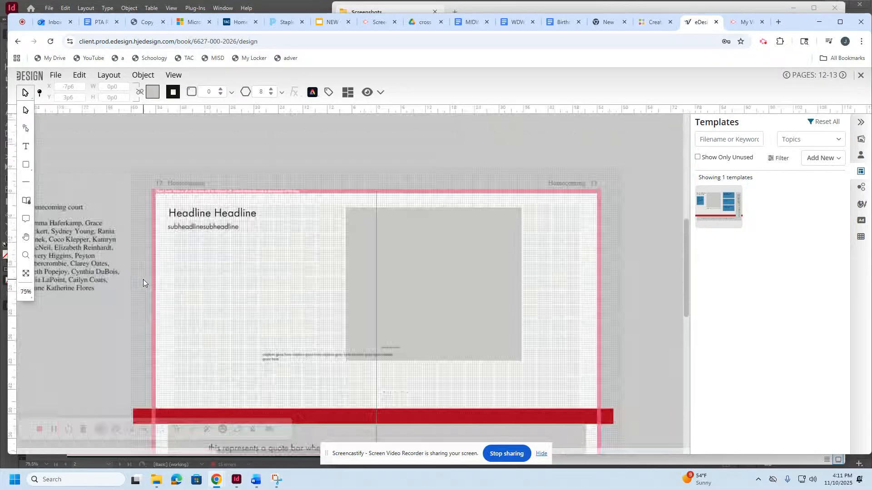
key(ctrl+plus)
key(ctrl+plus)
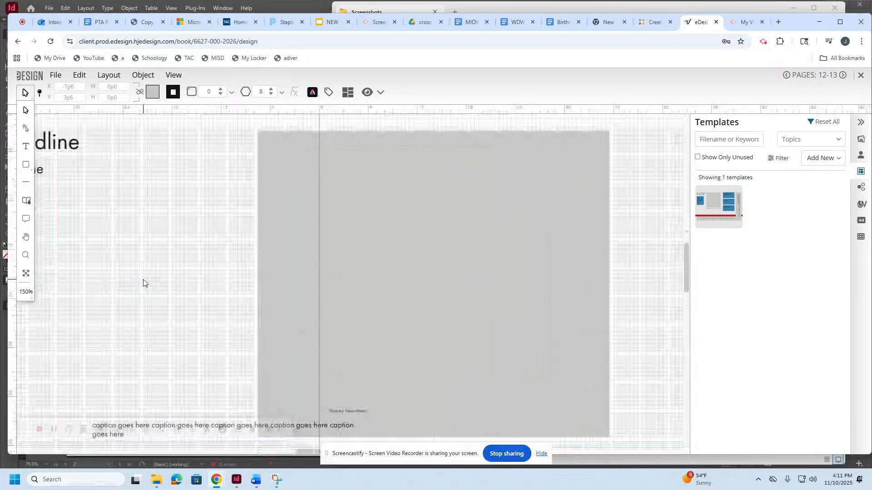
key(ctrl+0)
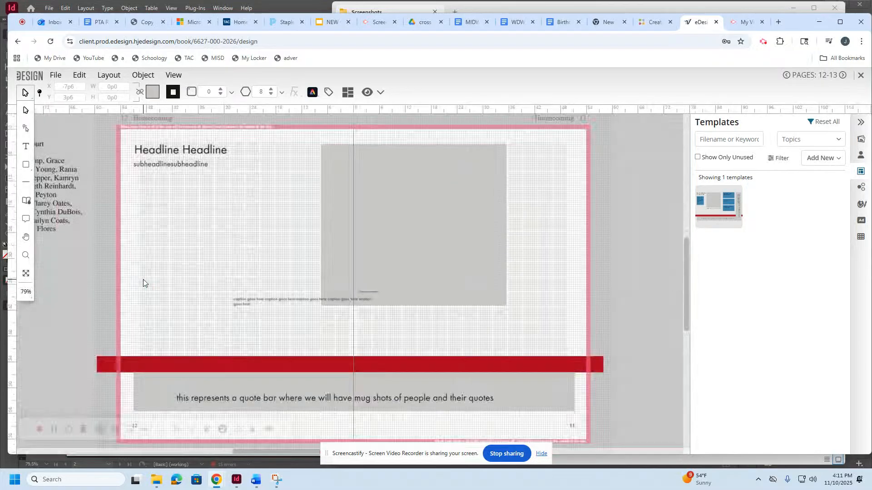
click(191, 151)
drag(168, 166, 182, 155)
right_click(171, 149)
Place the photo credit under the main photo box's lower-right corner, and set the caption below it with a width of 34p0.
click(370, 292)
drag(370, 292, 494, 308)
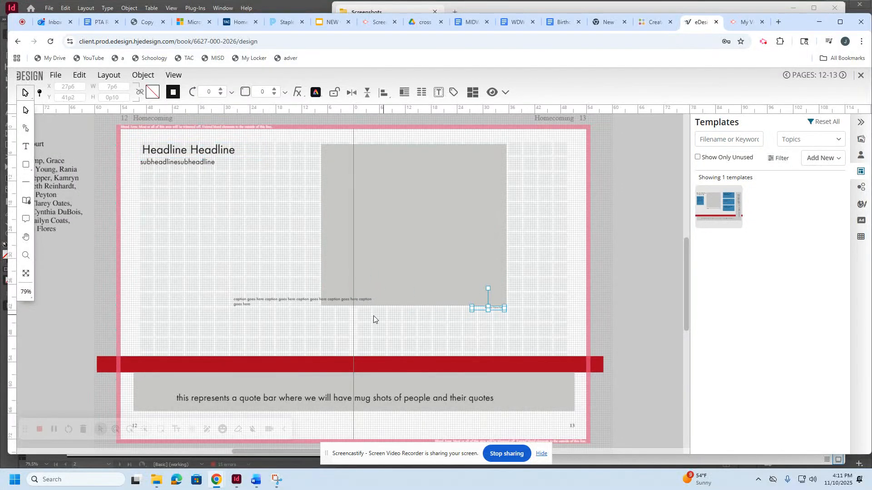
drag(249, 303, 375, 317)
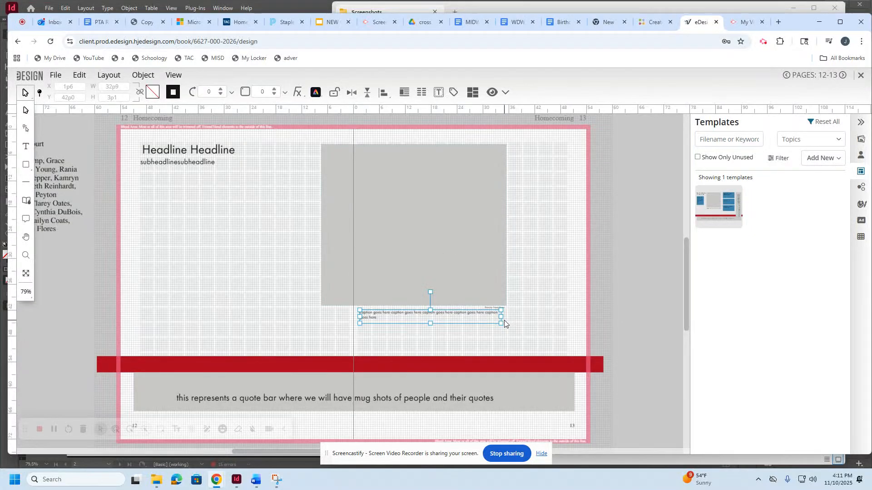
drag(502, 316, 507, 316)
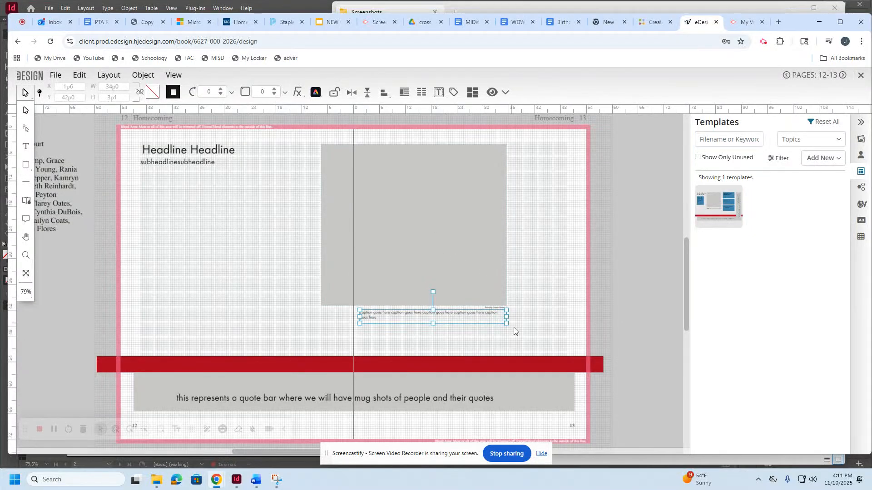
Copy the main photo box and place two smaller duplicates stacked on the left page beneath the subheadline.
click(449, 254)
right_click(449, 255)
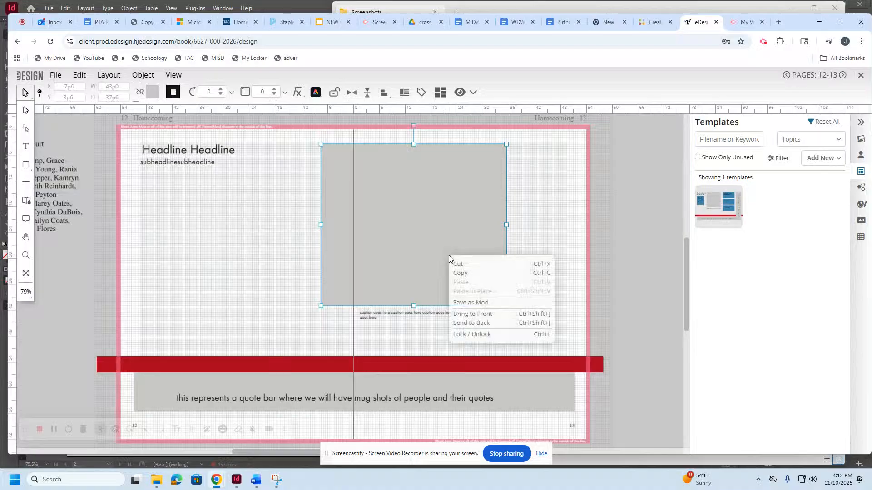
click(459, 275)
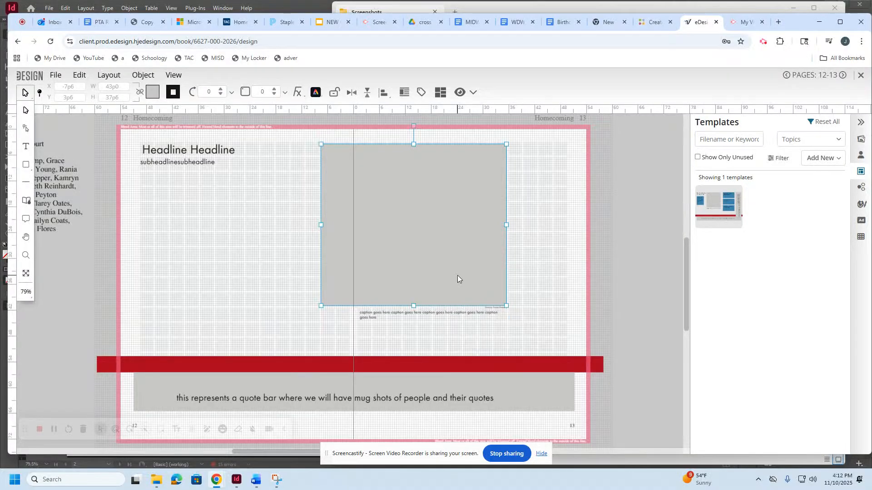
click(86, 76)
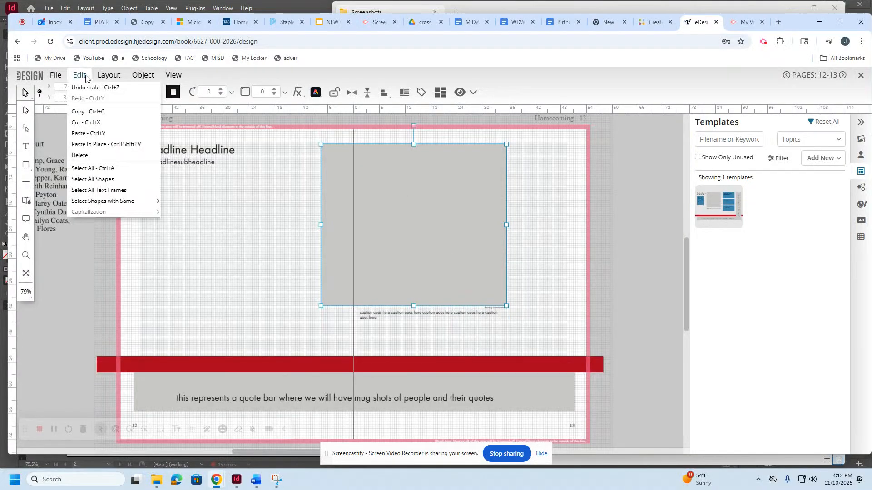
click(103, 134)
drag(408, 208, 226, 236)
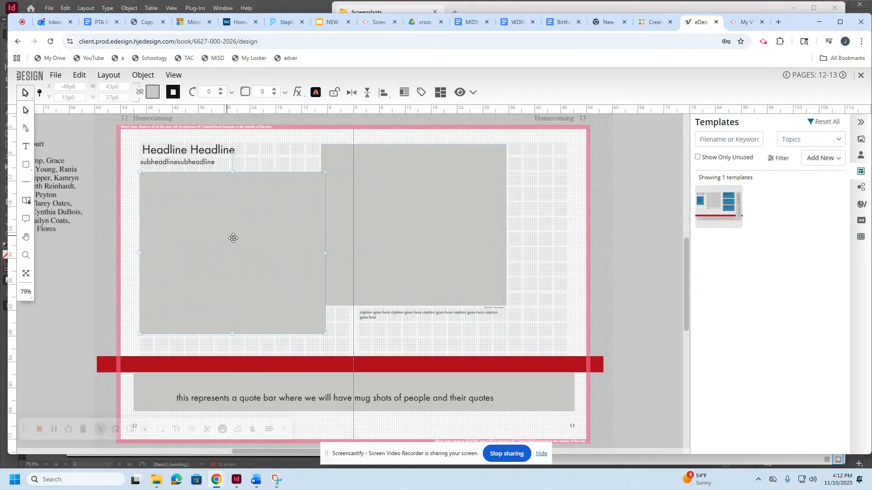
drag(326, 335, 267, 251)
drag(224, 229, 248, 297)
key(ctrl+v)
Extend the main photo box's left edge toward the smaller boxes, then reposition the two left-page boxes and narrow the lower one.
click(370, 284)
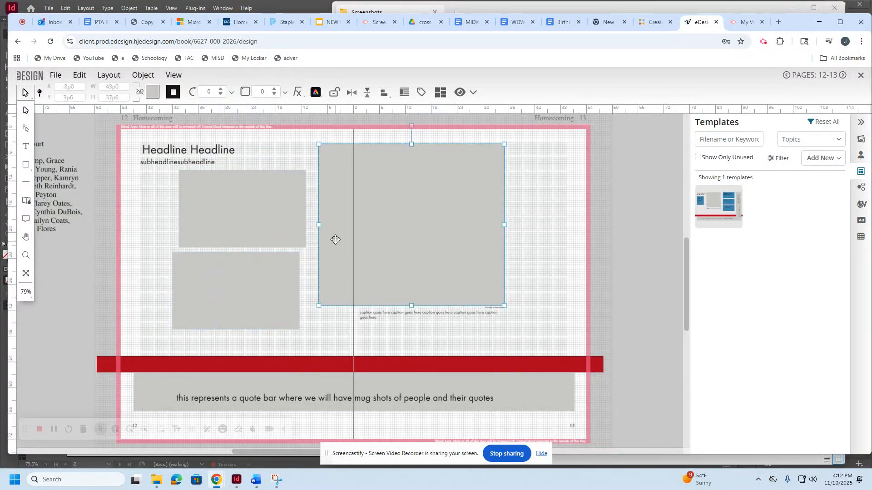
drag(320, 225, 307, 225)
drag(254, 221, 262, 221)
drag(245, 281, 247, 286)
mouse_move(174, 300)
mouse_down()
mouse_move(239, 309)
mouse_move(186, 309)
mouse_up()
Add a duplicate box beside the lower-left one and stack two 13p6-wide, 16p6-high boxes in the column beside the main photo.
key(ctrl+v)
drag(252, 314, 545, 215)
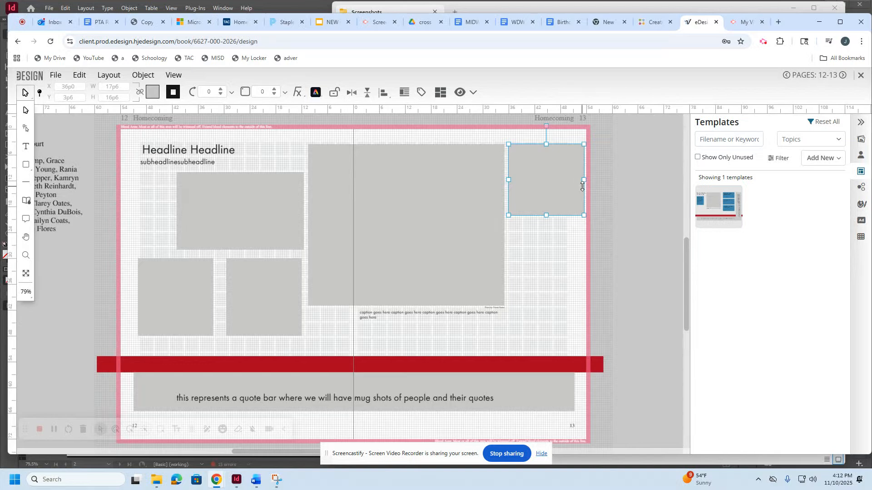
drag(584, 181, 540, 277)
Widen the main photo box to 46p0 and extend the lower right-column box down to the main photo's bottom edge.
scroll(540, 277, up, 5)
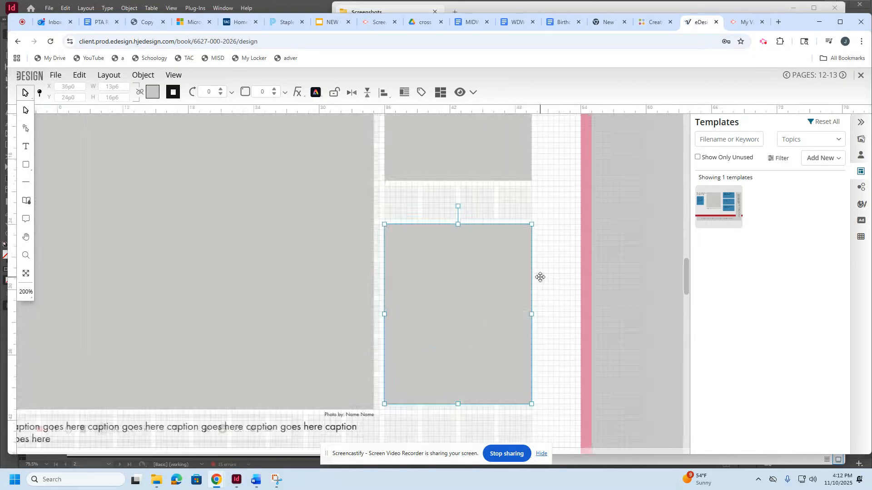
click(429, 167)
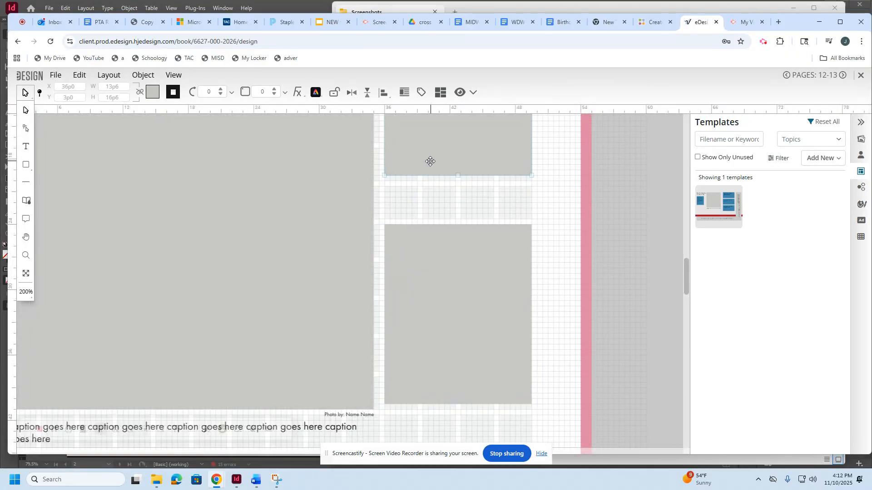
mouse_move(461, 180)
mouse_down()
mouse_move(461, 164)
mouse_move(458, 181)
mouse_up()
click(457, 271)
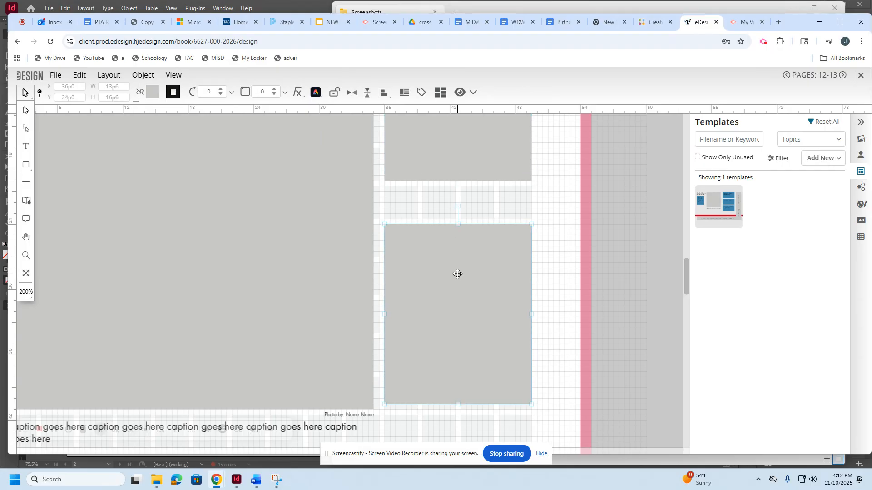
mouse_move(456, 268)
mouse_down()
mouse_move(462, 306)
mouse_move(456, 268)
mouse_up()
click(371, 284)
drag(376, 207, 374, 218)
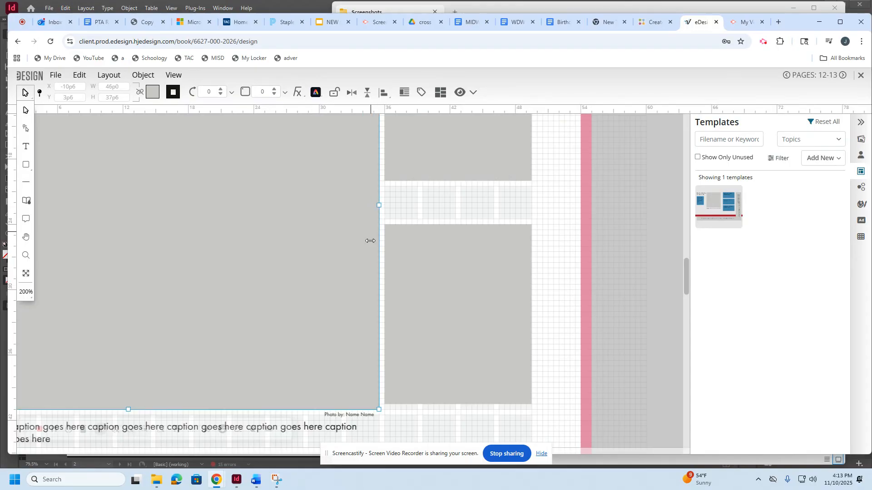
click(467, 397)
drag(459, 403, 462, 414)
click(452, 183)
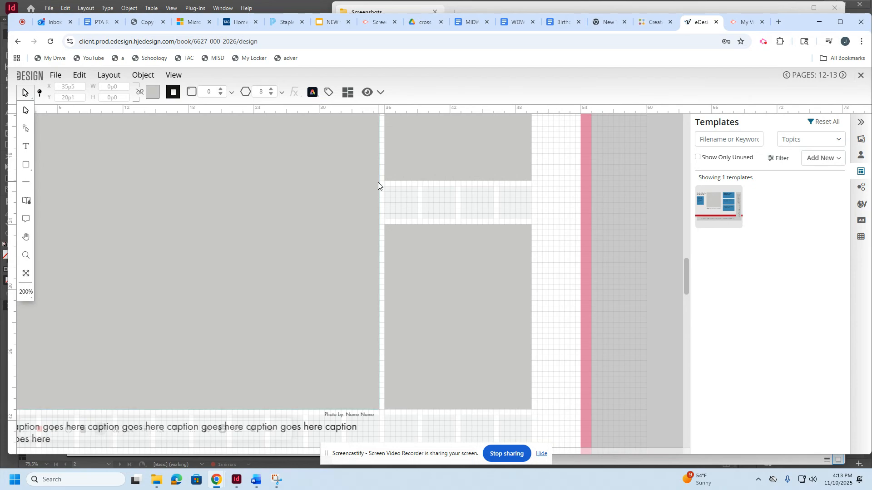
Duplicate the main caption and fit narrower copies beneath the two photo boxes in the right column.
key(ctrl+0)
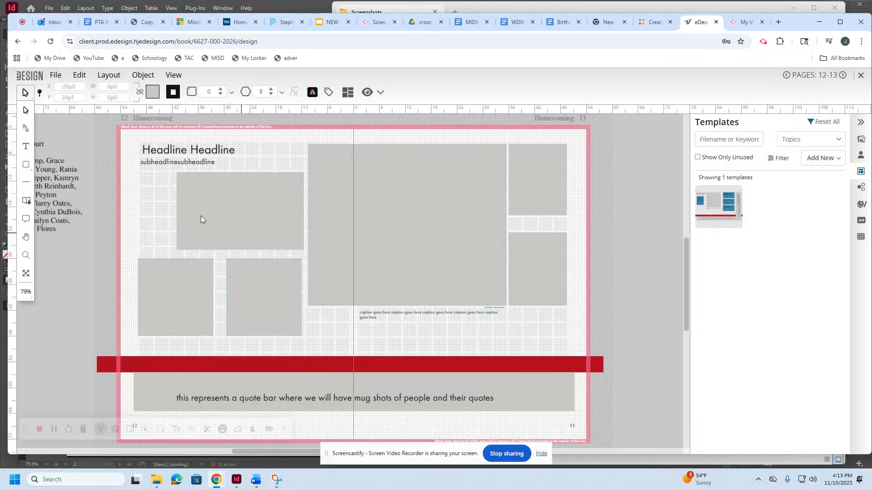
click(370, 320)
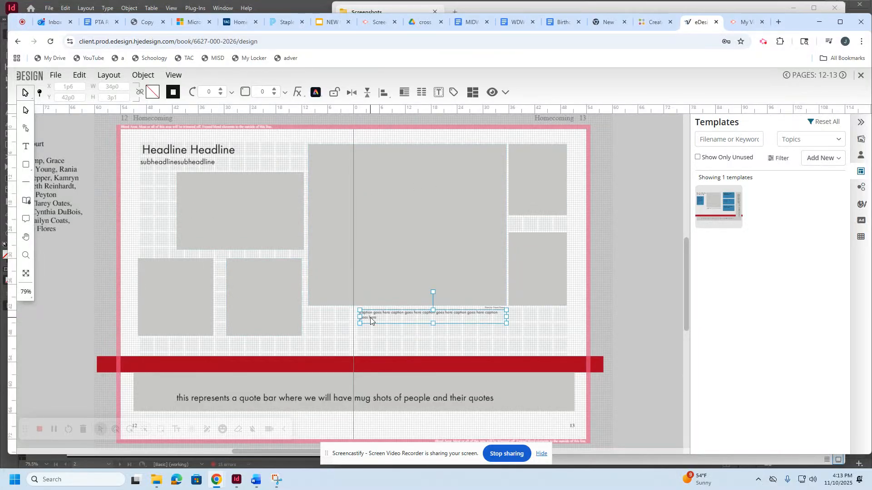
drag(369, 318, 532, 313)
key(ctrl+v)
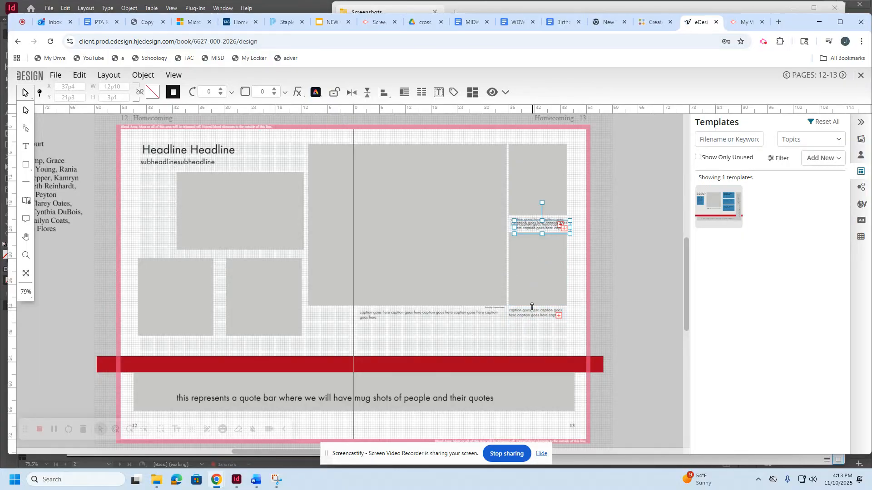
double_click(529, 225)
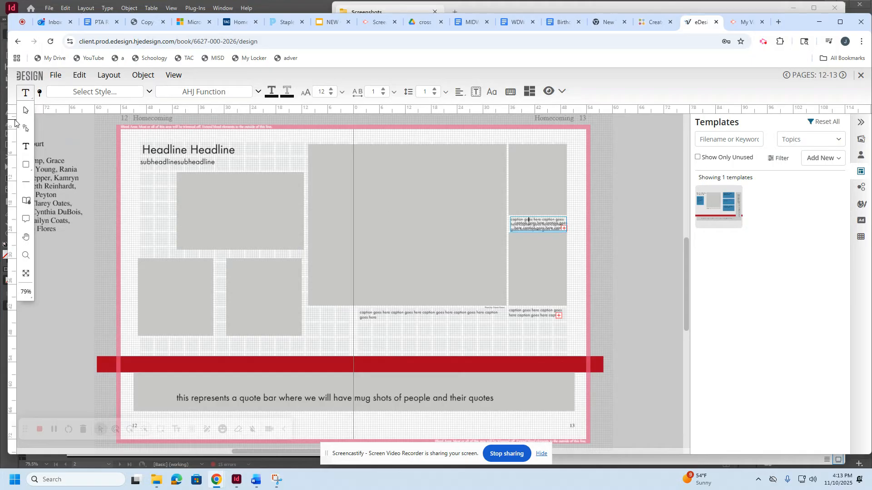
click(26, 111)
Place caption copies beside the upper-left photo box and beneath both lower-left boxes, resizing each to fit its space.
drag(524, 224, 171, 217)
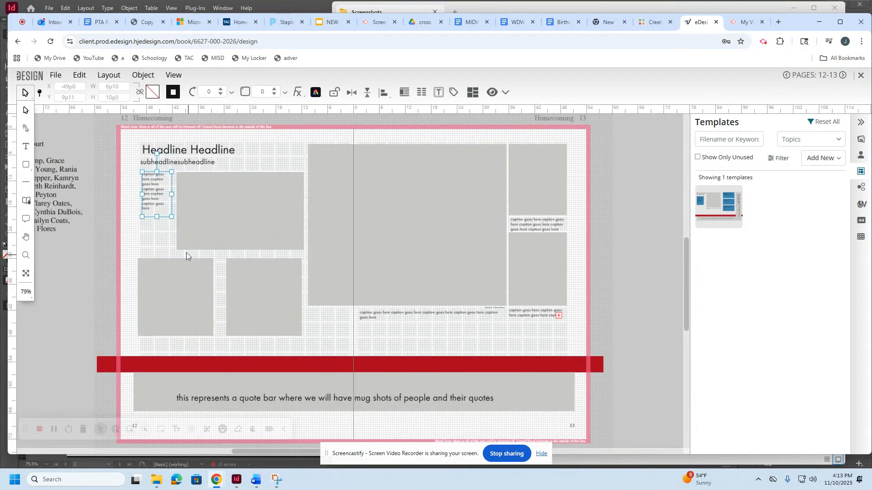
drag(155, 183, 154, 350)
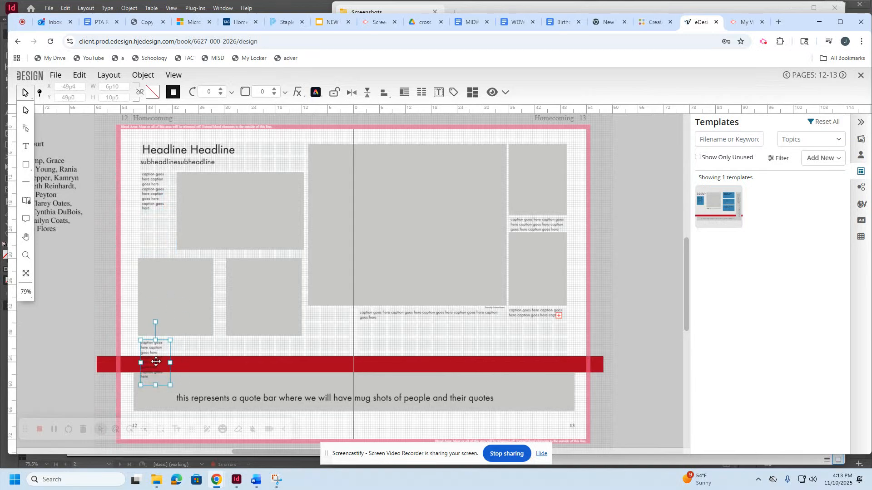
drag(217, 357, 215, 354)
key(ctrl+v)
drag(168, 217, 302, 357)
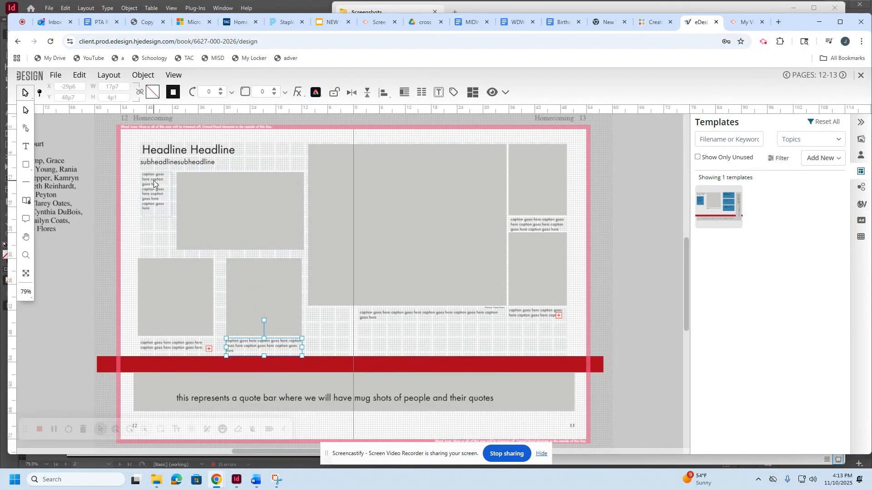
Nudge the upper-left photo box up slightly and widen its side caption to 7p6.
drag(154, 180, 234, 199)
mouse_move(268, 176)
mouse_down()
mouse_move(188, 184)
mouse_move(271, 183)
mouse_up()
click(231, 207)
drag(231, 207, 175, 194)
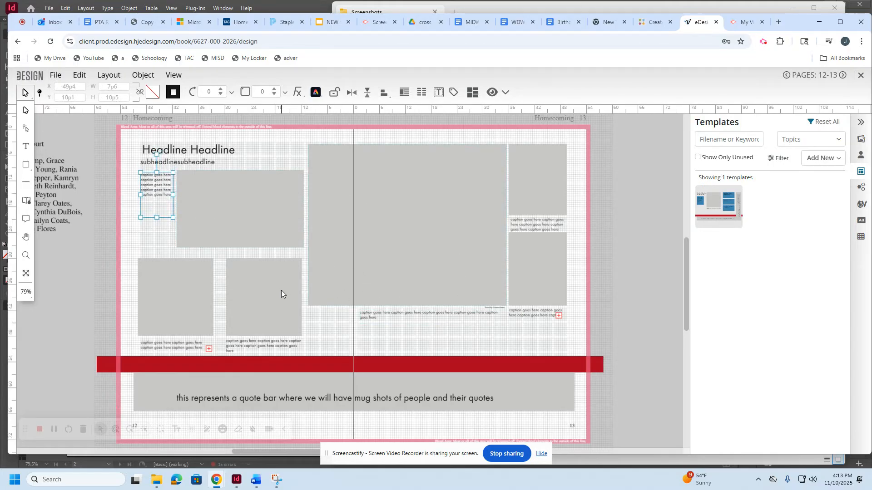
Duplicate the main photo's credit line and place the copy just beneath the lower photo box in the right column, aligned to its right edge.
click(494, 309)
key(ctrl+v)
key(ctrl+plus)
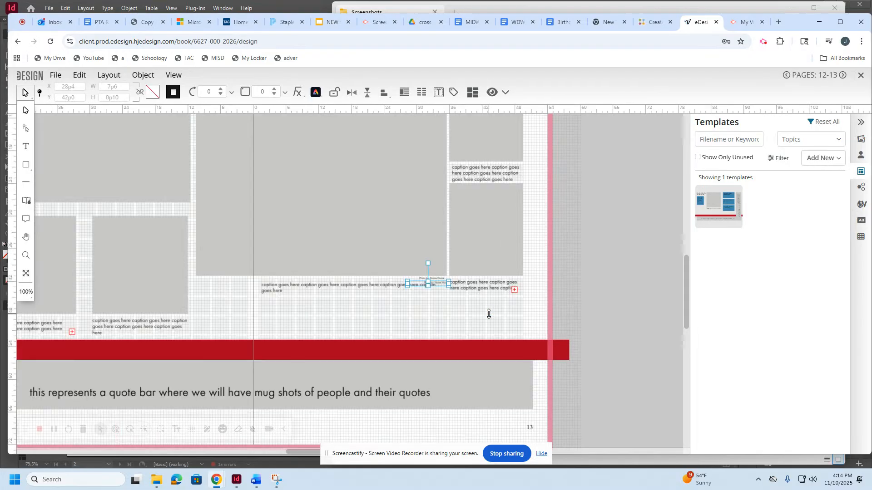
key(ctrl+plus)
key(ctrl+plus)
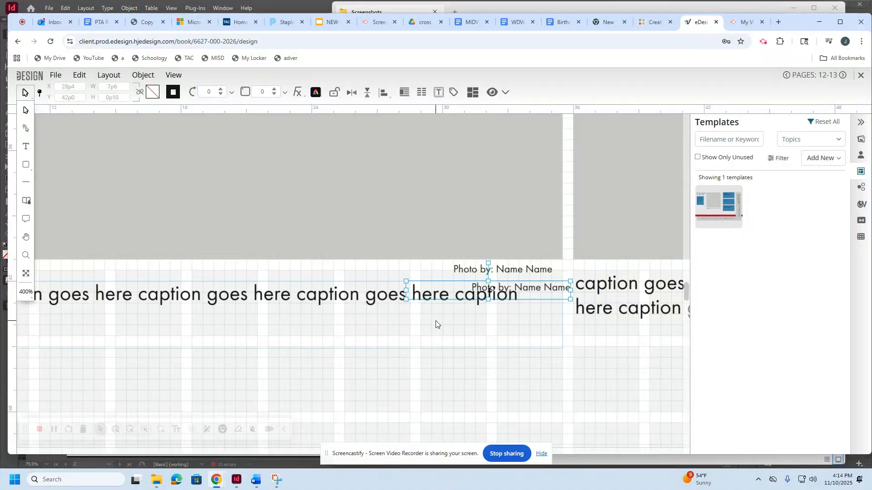
drag(511, 287, 537, 291)
drag(506, 386, 415, 385)
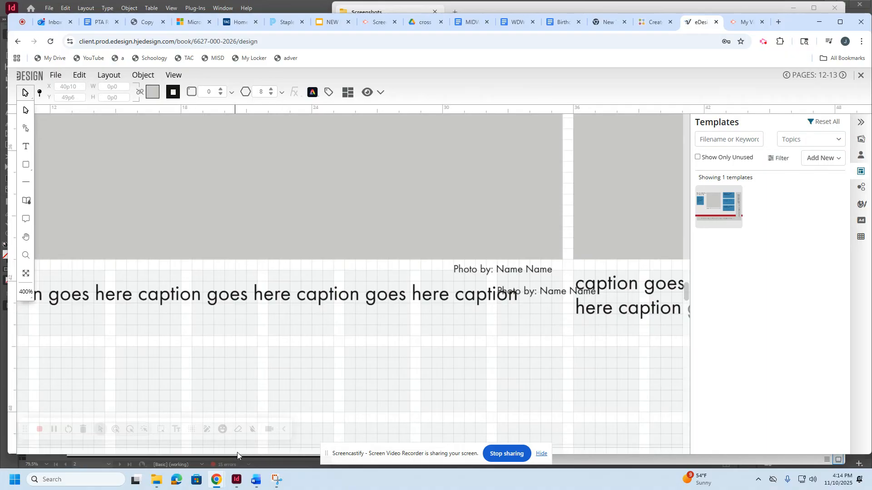
scroll(286, 352, down, 3)
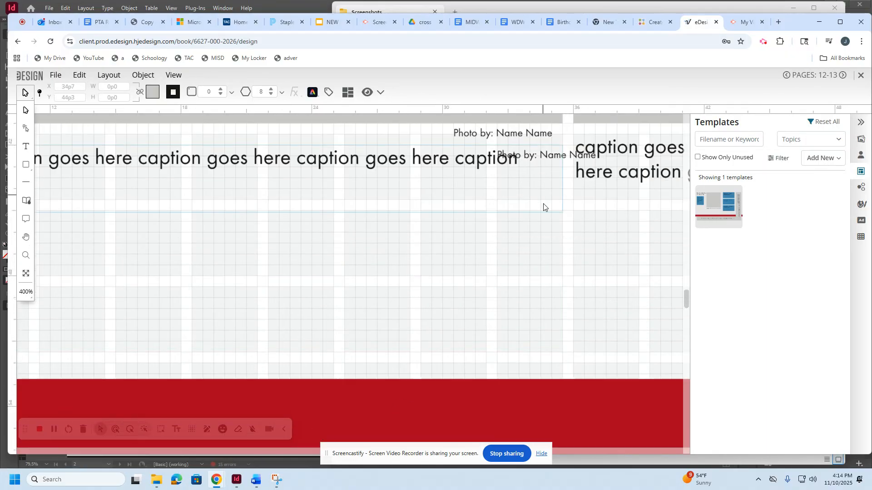
key(ctrl+minus)
key(ctrl+minus)
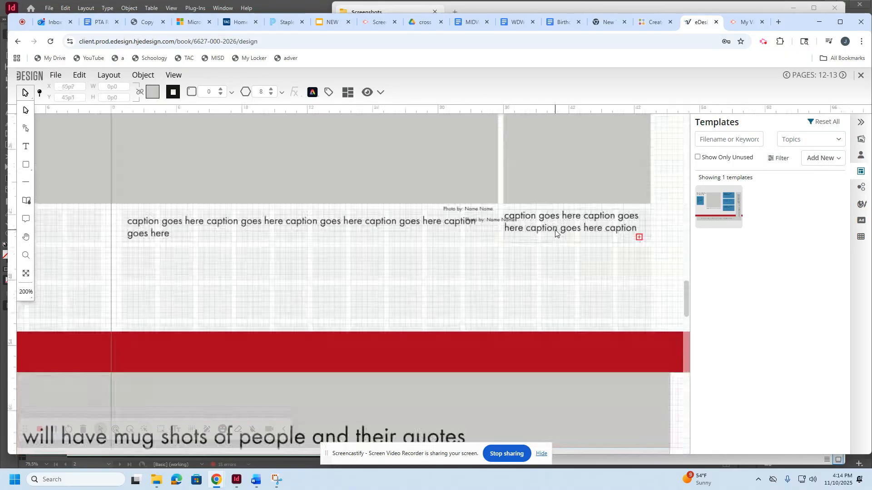
click(484, 221)
drag(490, 225, 628, 211)
Resize the caption beneath the lower right-column photo box to 13p5 wide and 7p9 high, and nudge it down slightly to Y 41p7.
click(608, 232)
drag(575, 243, 579, 296)
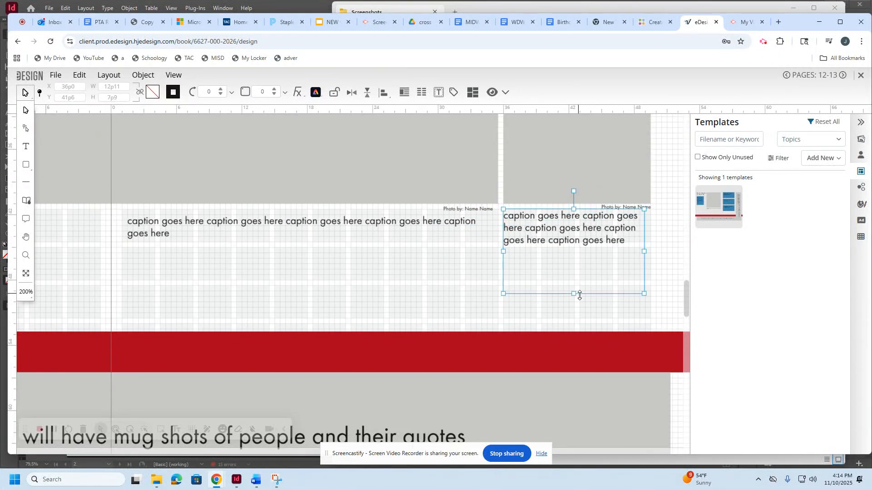
drag(644, 251, 650, 253)
key(Down)
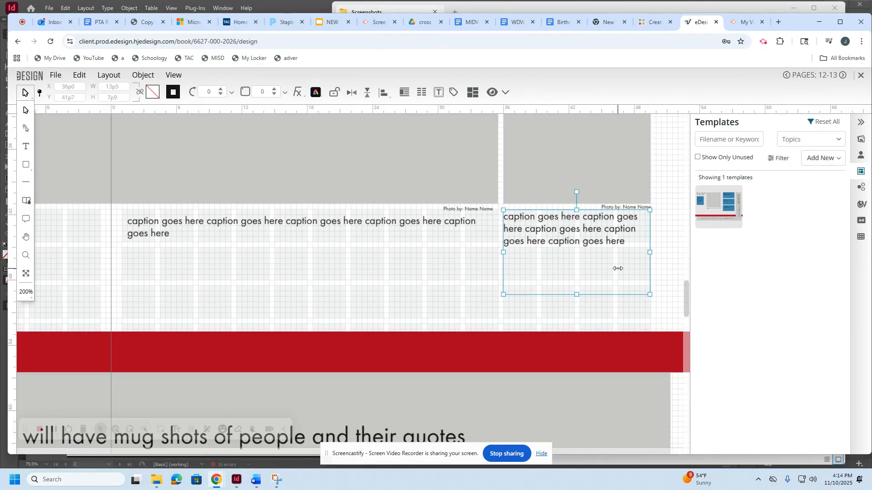
Place a copy of the photo credit beneath the upper photo box in the right column, just above its caption.
click(616, 207)
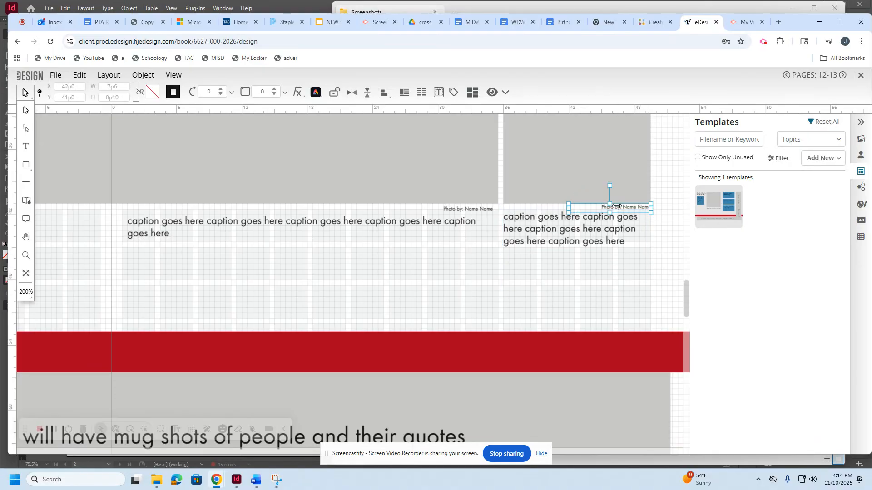
key(ctrl+0)
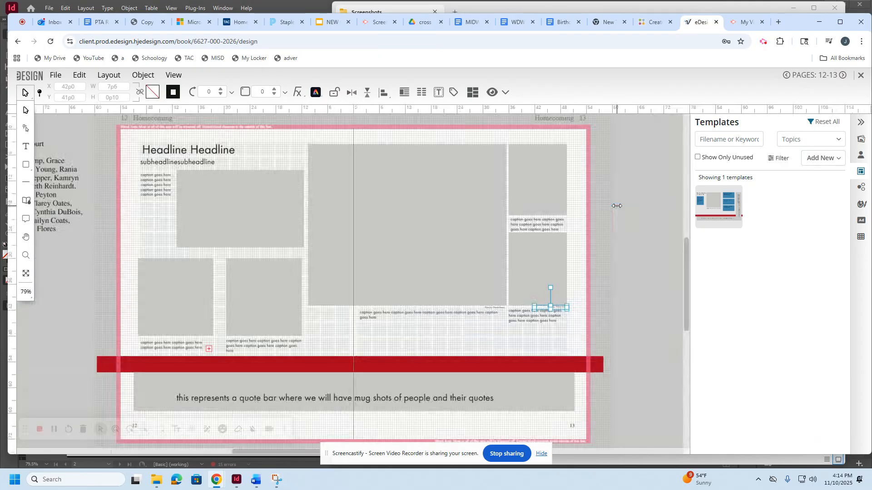
drag(556, 308, 555, 216)
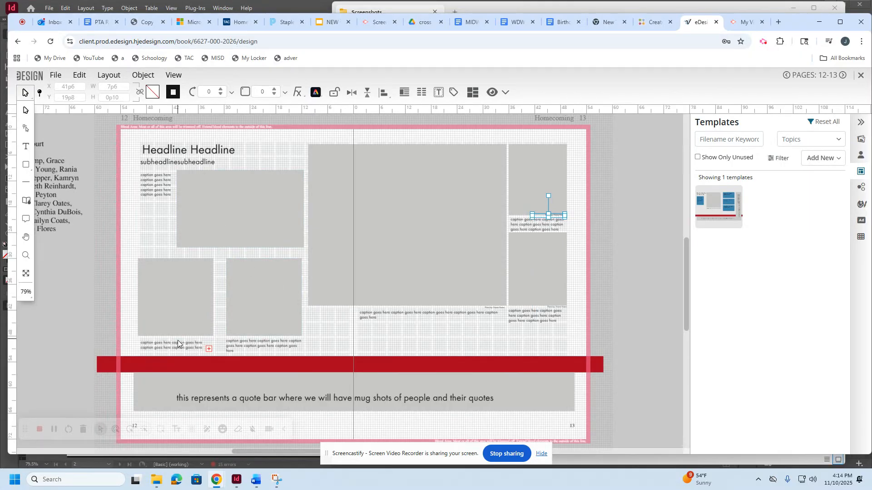
Move the quote bar's grey box to X -51p6, Y 57p6 and position its placeholder text at X -41p0, Y 61p0.
drag(177, 387, 181, 396)
drag(232, 384, 229, 385)
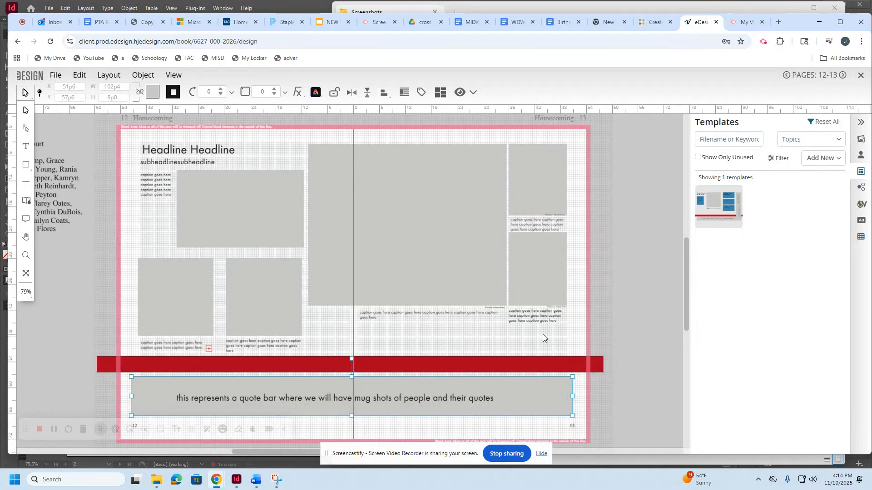
click(251, 399)
drag(252, 399, 248, 395)
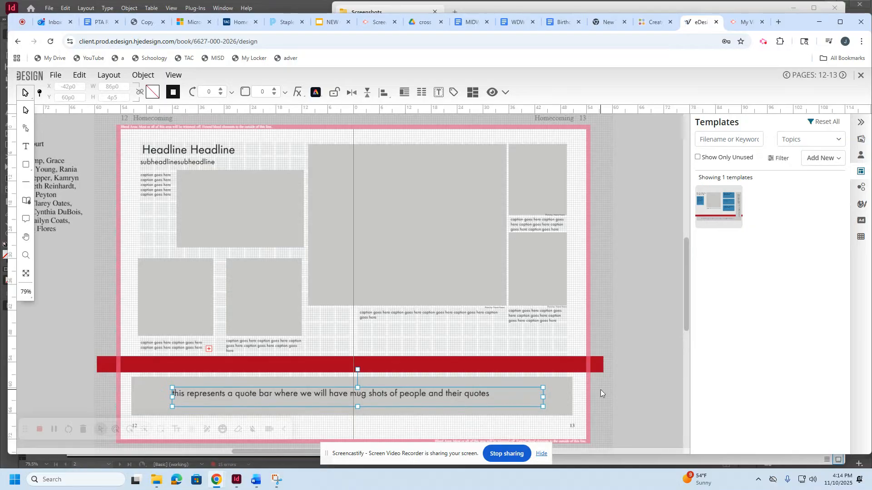
drag(251, 398, 256, 402)
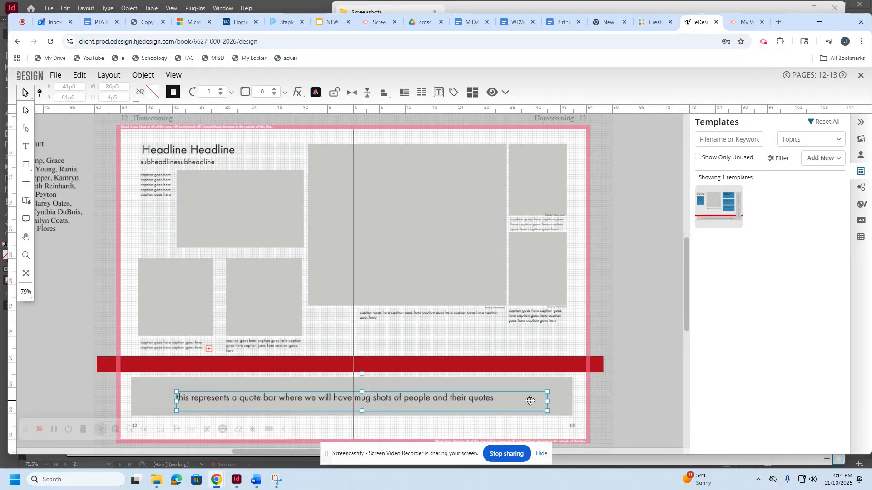
Review the spread's elements one by one: the quote bar, main photo box, smaller photo boxes, captions and photo credit.
click(482, 388)
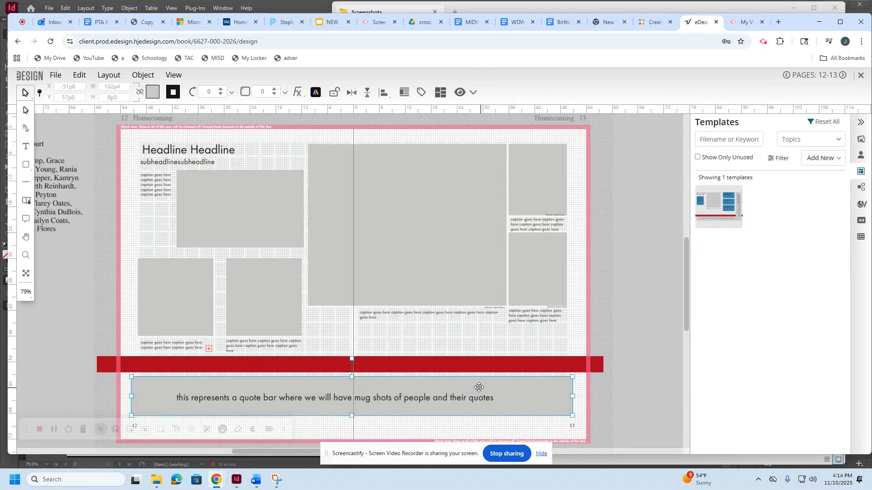
click(389, 197)
click(526, 182)
click(522, 267)
click(263, 297)
click(192, 305)
click(197, 216)
click(174, 196)
click(202, 352)
click(240, 351)
click(550, 307)
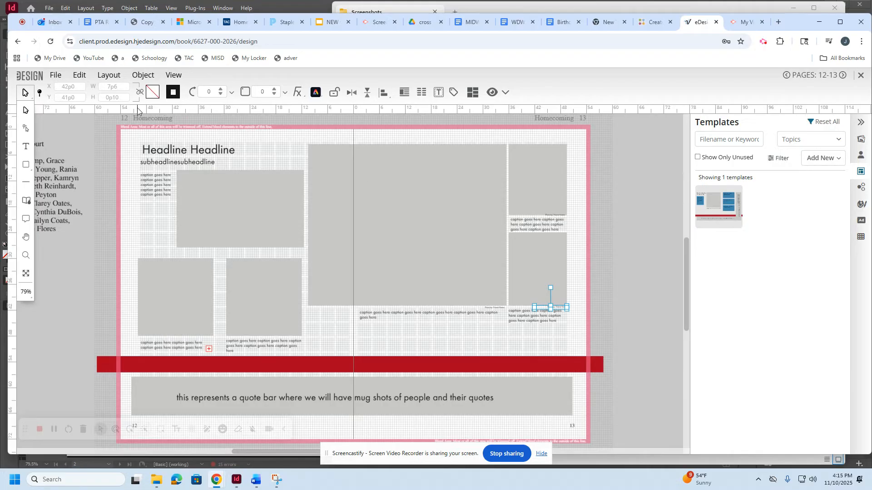
Save the Homecoming spread and close it to return to the book ladder.
click(56, 76)
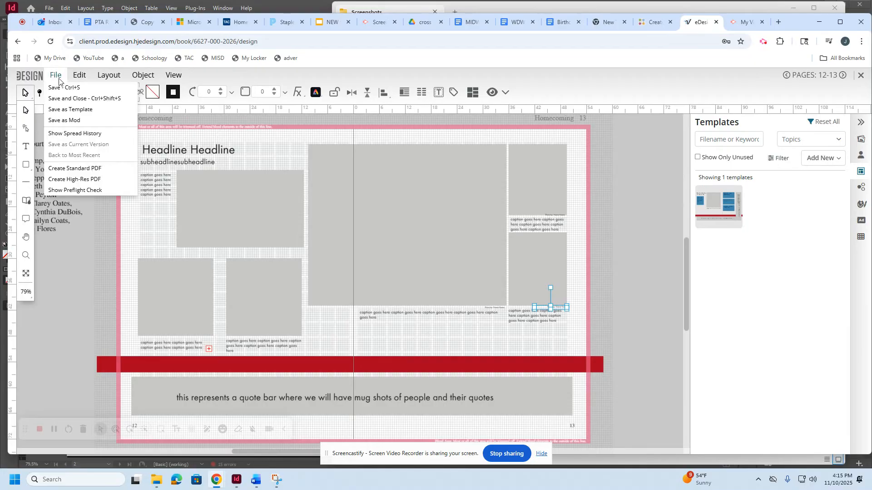
click(65, 88)
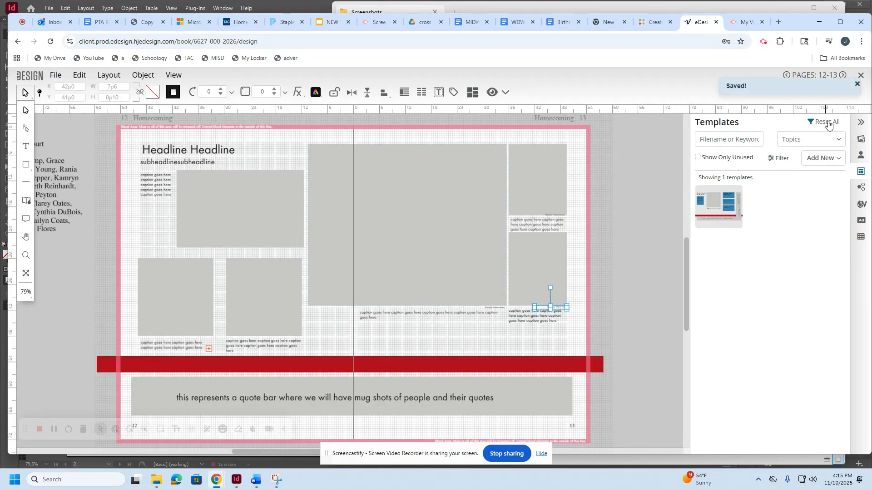
click(861, 76)
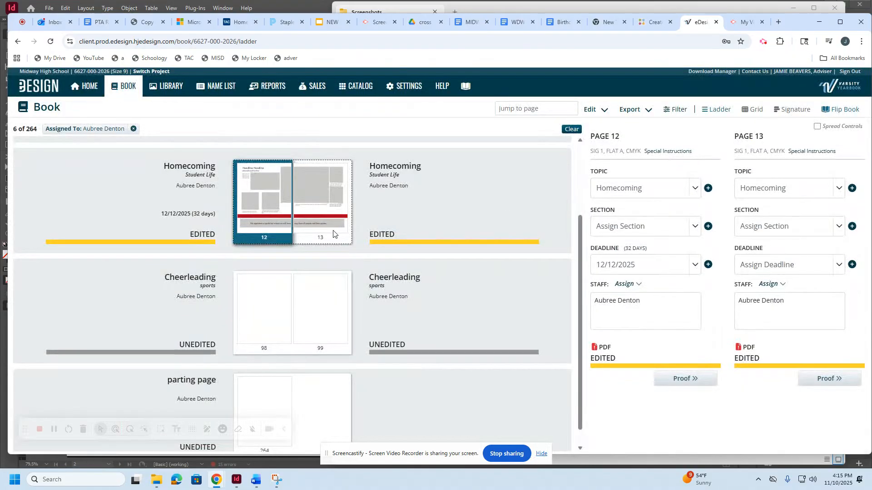
scroll(300, 227, up, 2)
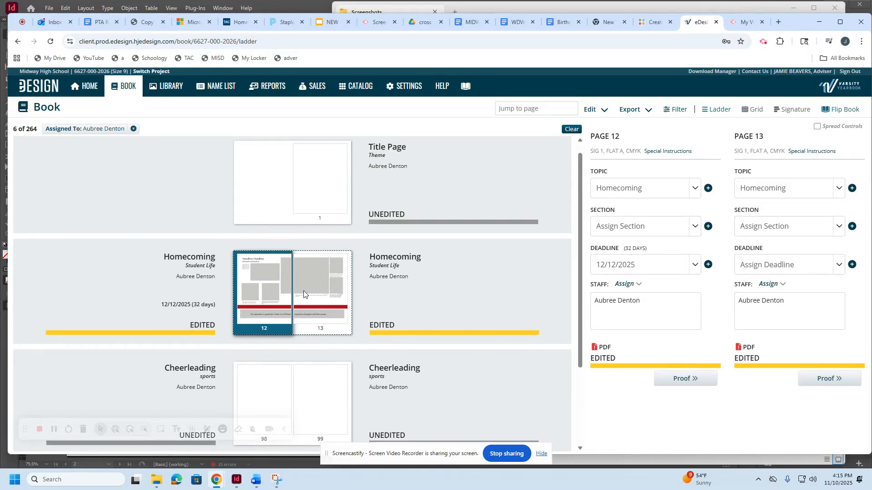